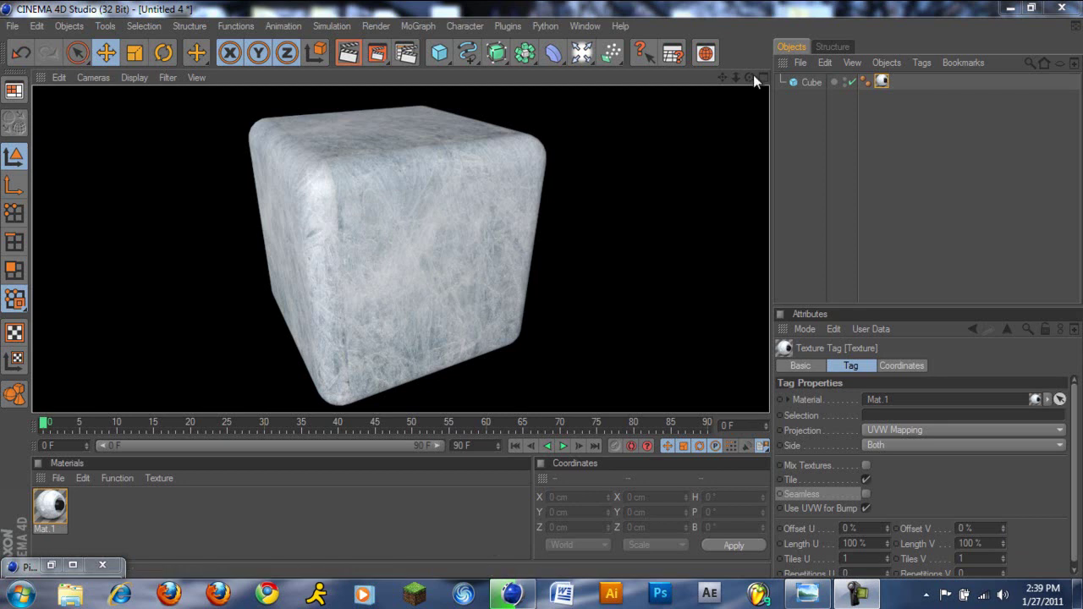
Orbit around the cube and render the viewport to preview its icy Mat 1 texture
left_click_drag(750, 76, 384, 173)
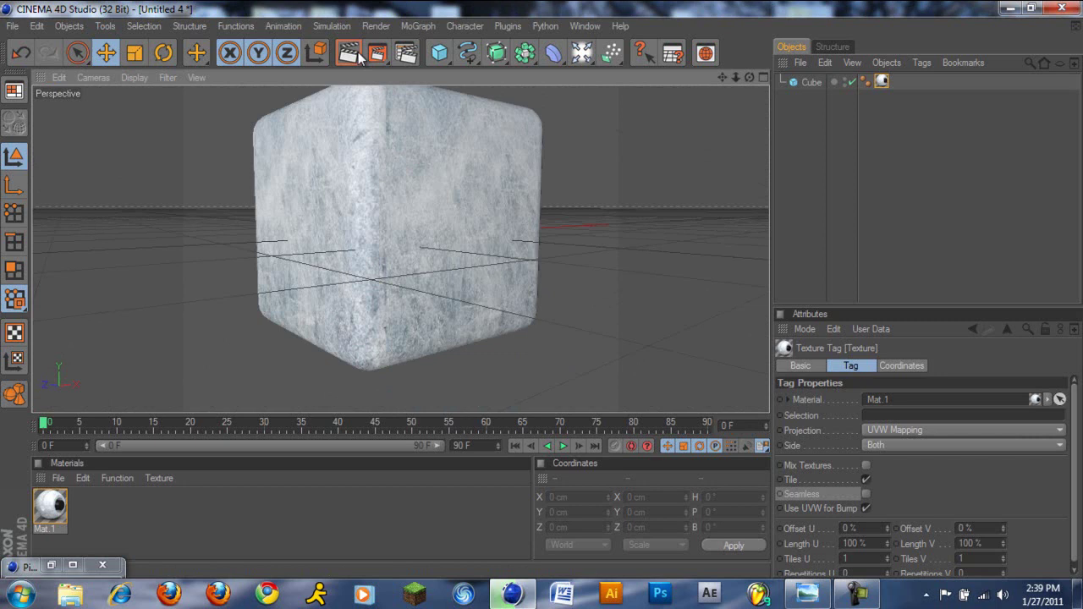
key("ctrl+r")
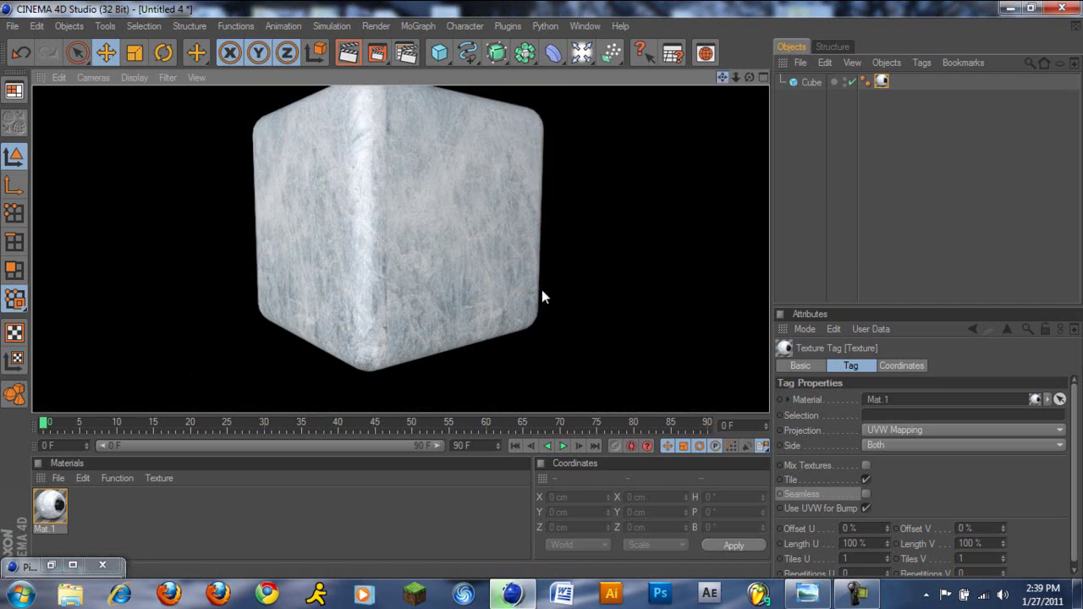
Clear the render, add a new material Mat, and open its Color channel texture options
left_click(541, 289)
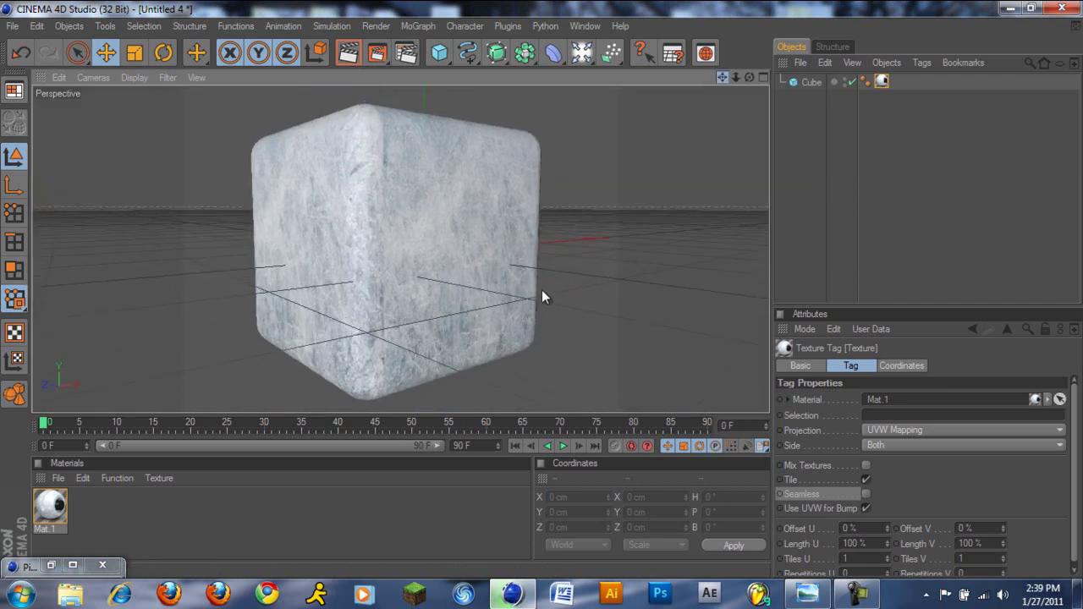
double_click(81, 508)
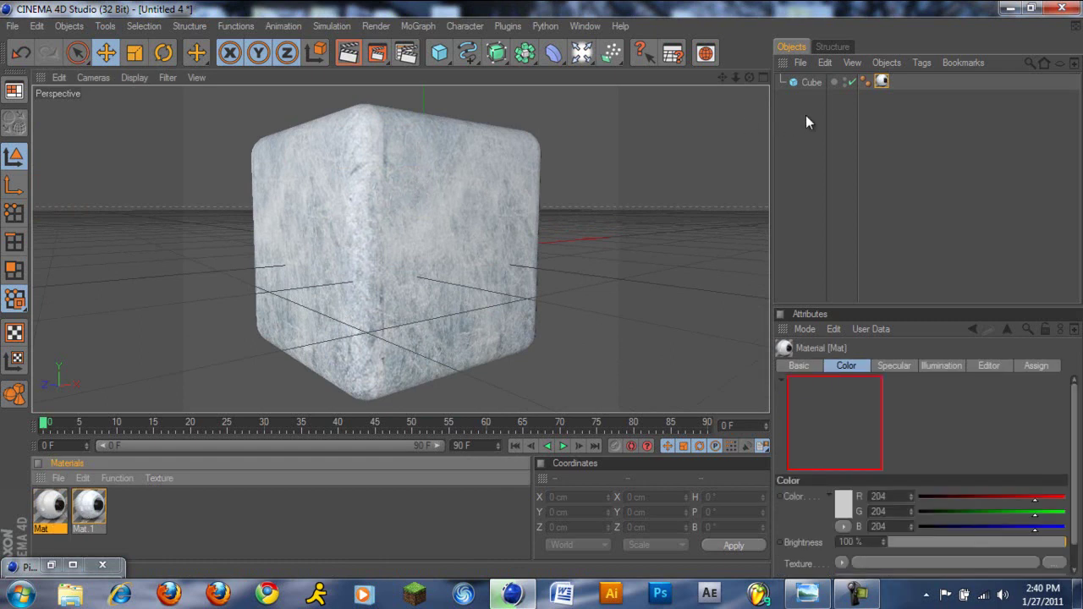
double_click(881, 81)
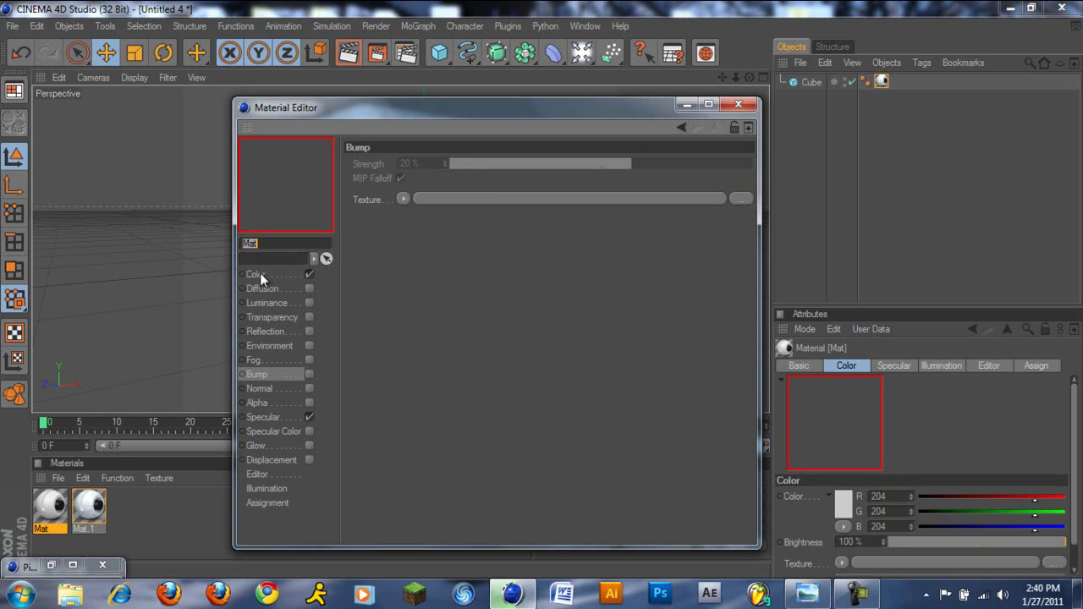
left_click(257, 274)
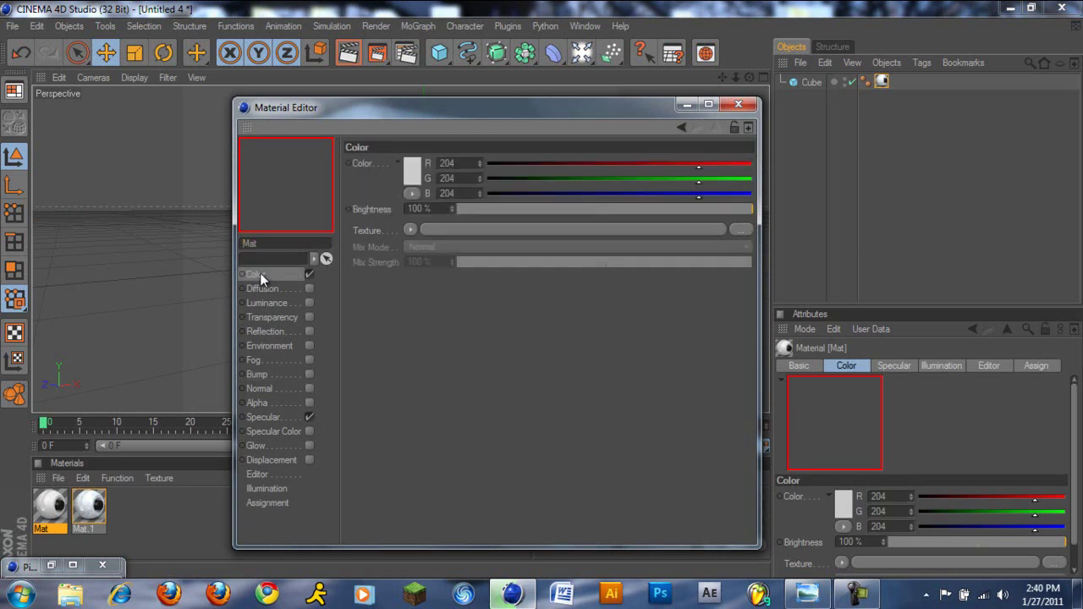
left_click(411, 230)
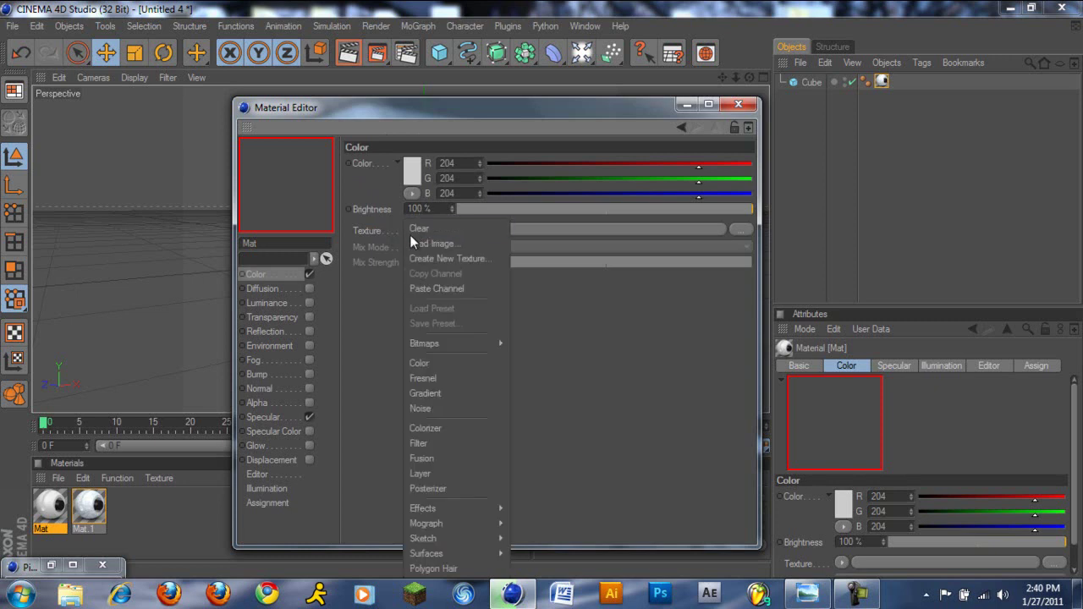
Load Texture (9) as Mat's Color texture without copying it to the document folder
left_click(444, 243)
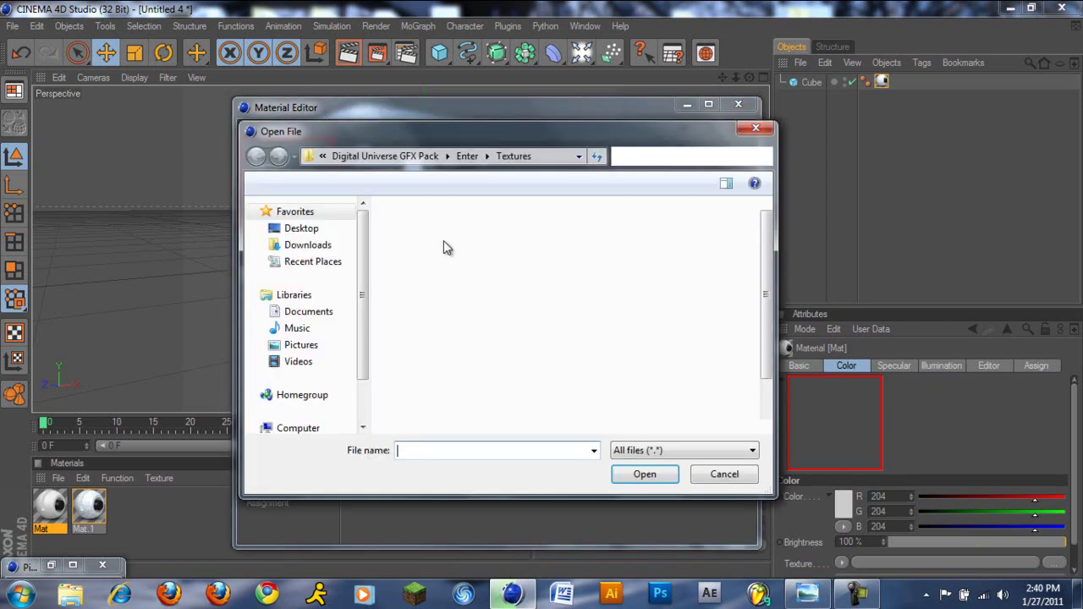
left_click_drag(764, 277, 766, 320)
left_click(517, 386)
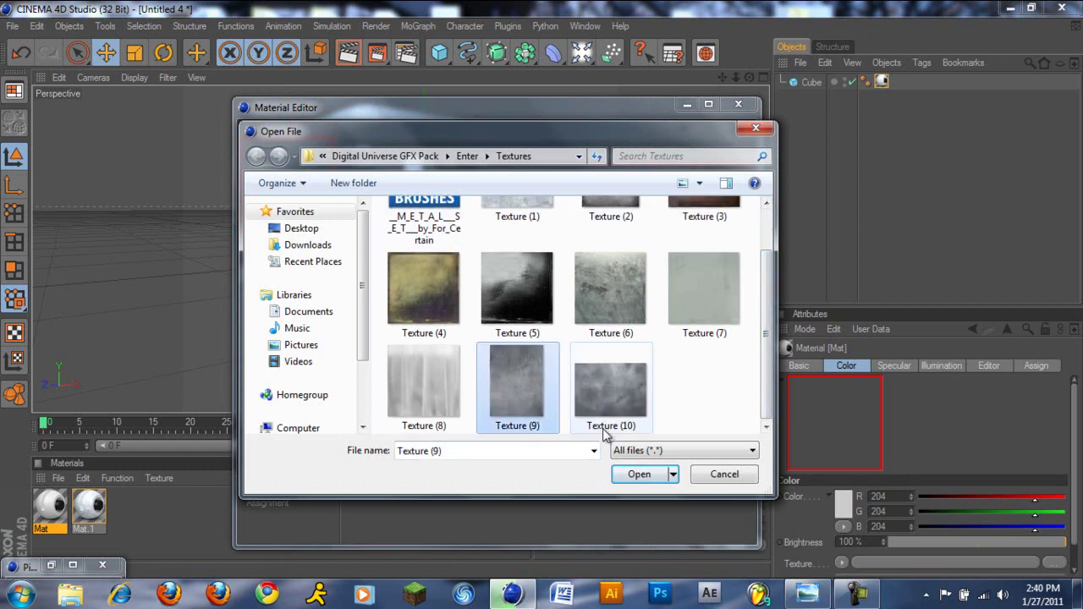
left_click(639, 475)
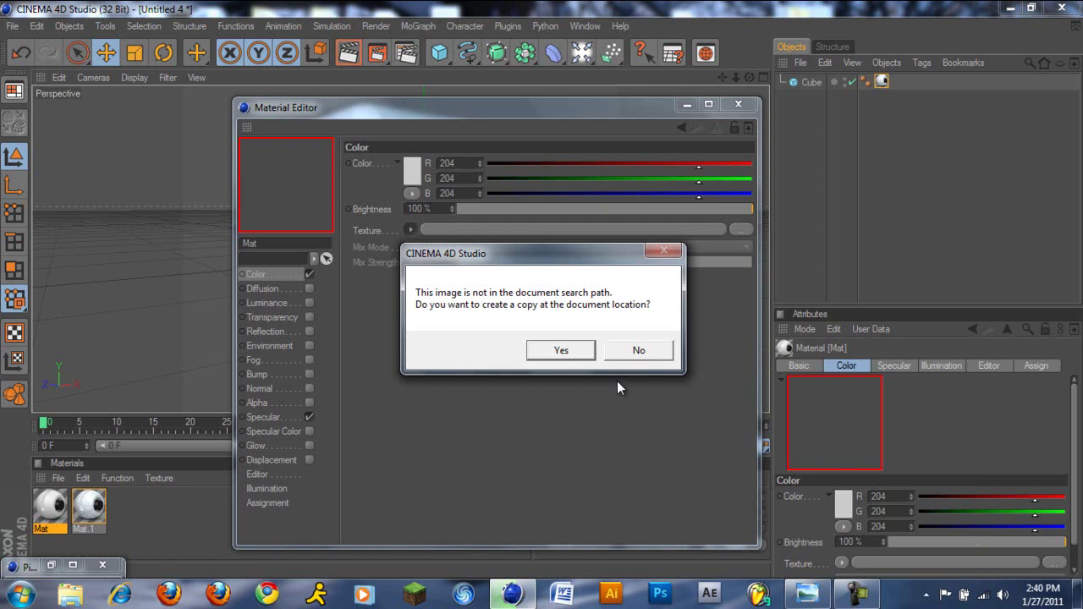
left_click(633, 350)
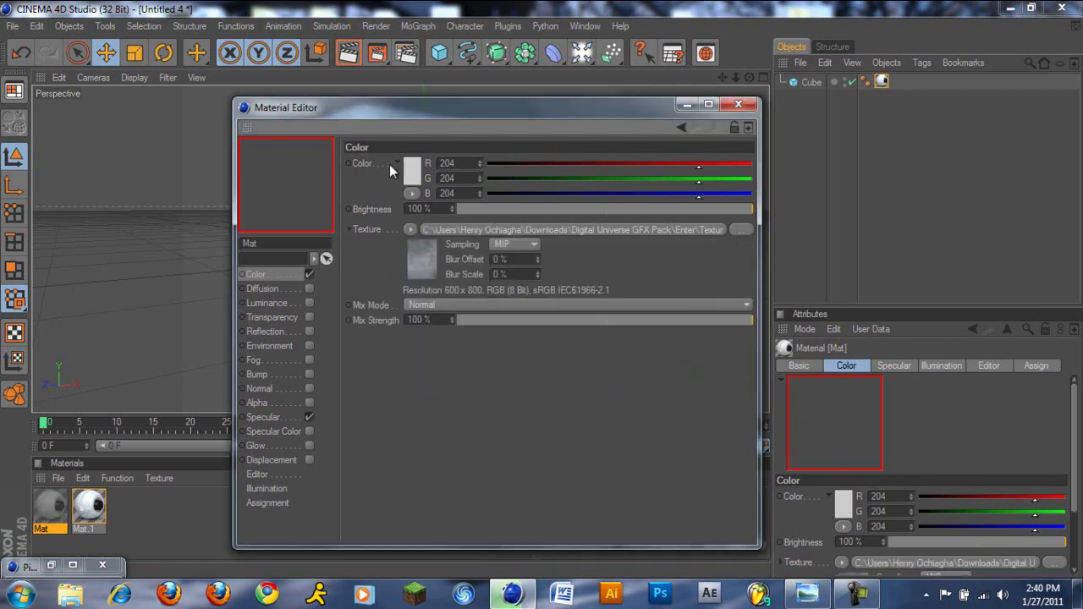
Copy Mat's Color texture and paste it into the newly enabled Bump channel
left_click(409, 231)
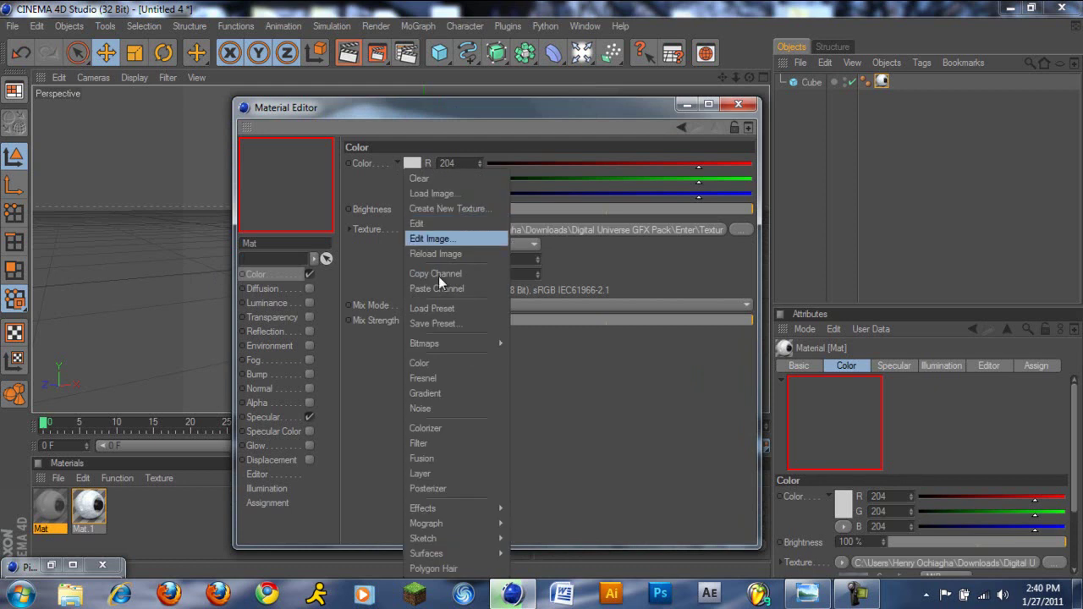
left_click(442, 275)
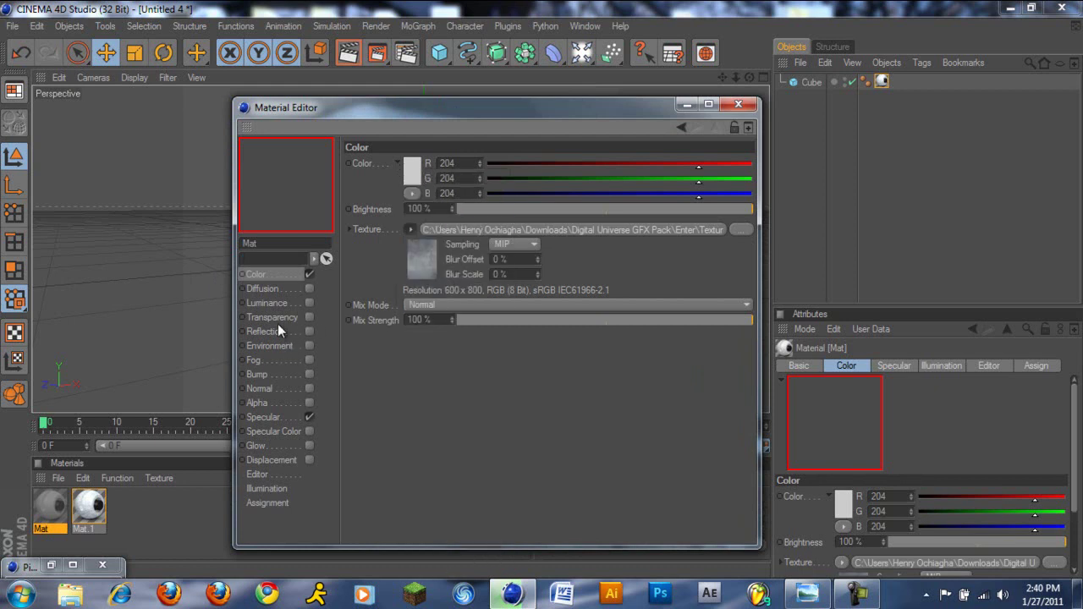
left_click(309, 374)
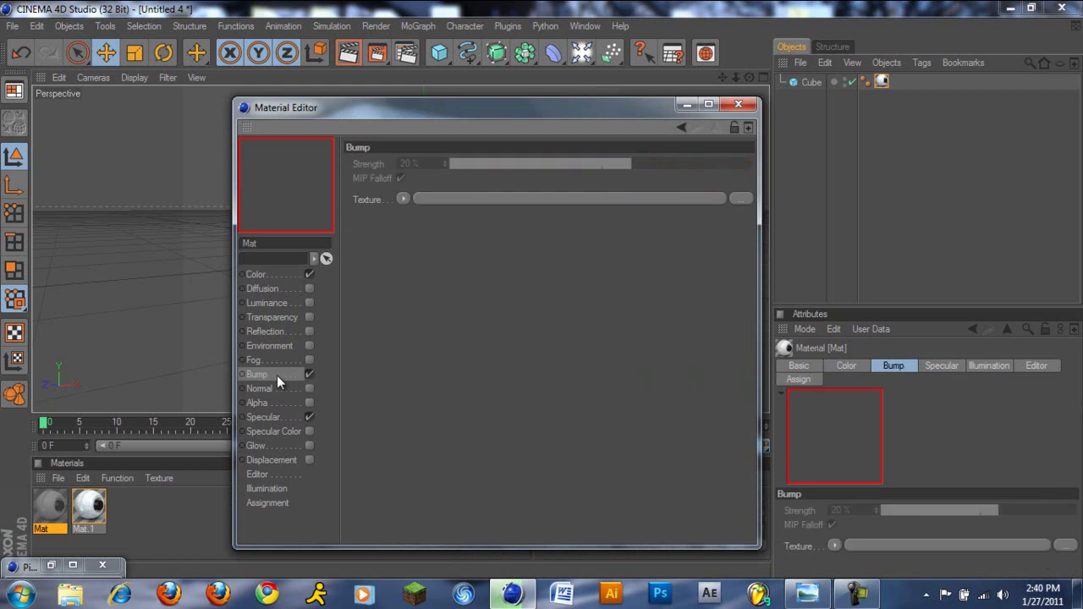
left_click(401, 199)
left_click(452, 279)
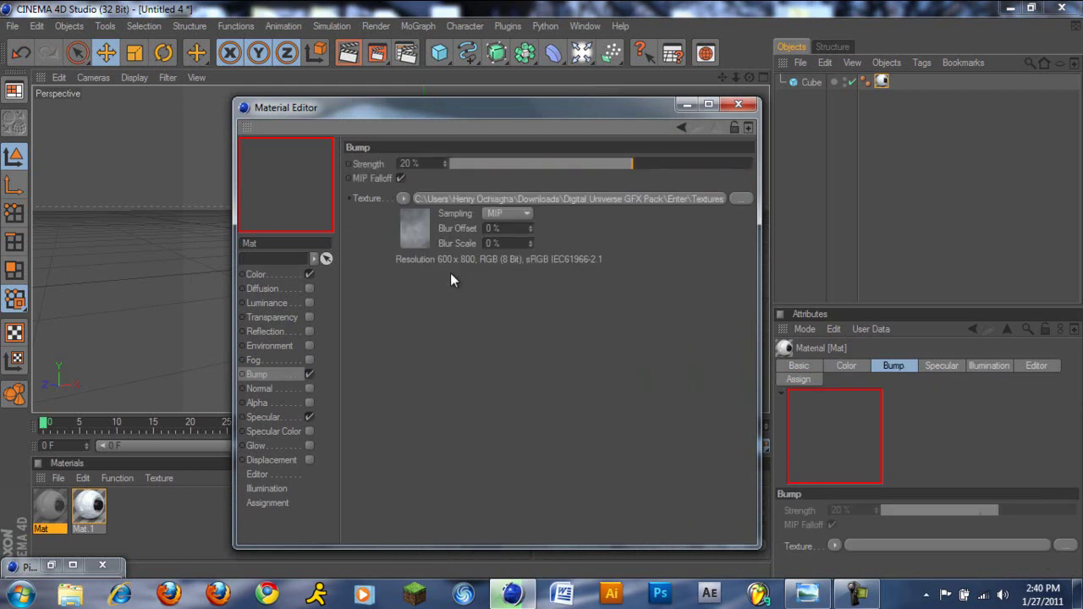
Delete the cube's old Mat.1 texture tag and drag the Mat material onto the cube
left_click(738, 104)
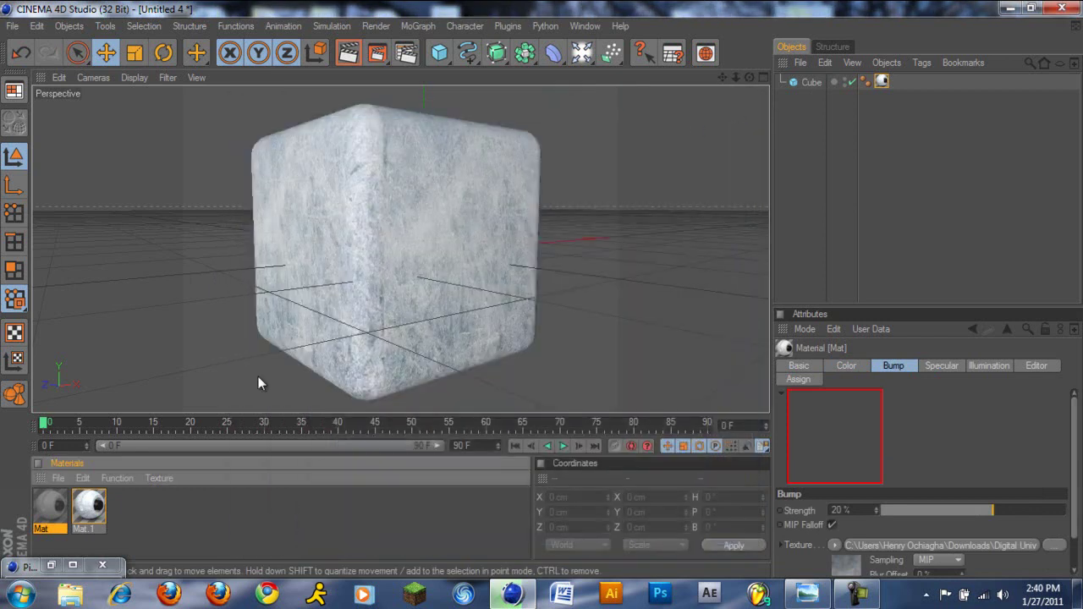
left_click(882, 82)
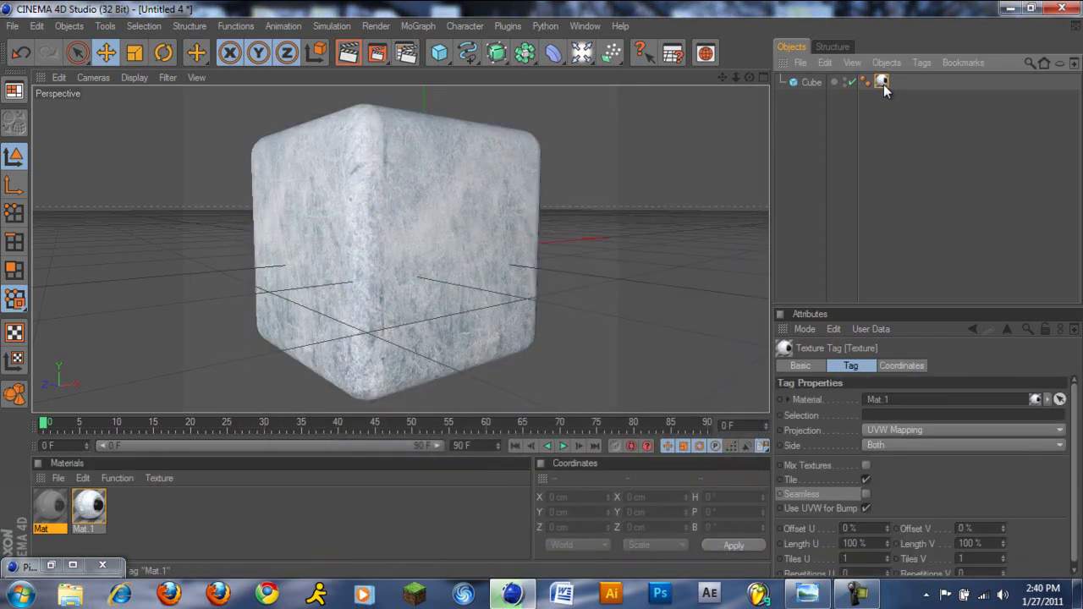
key("Delete")
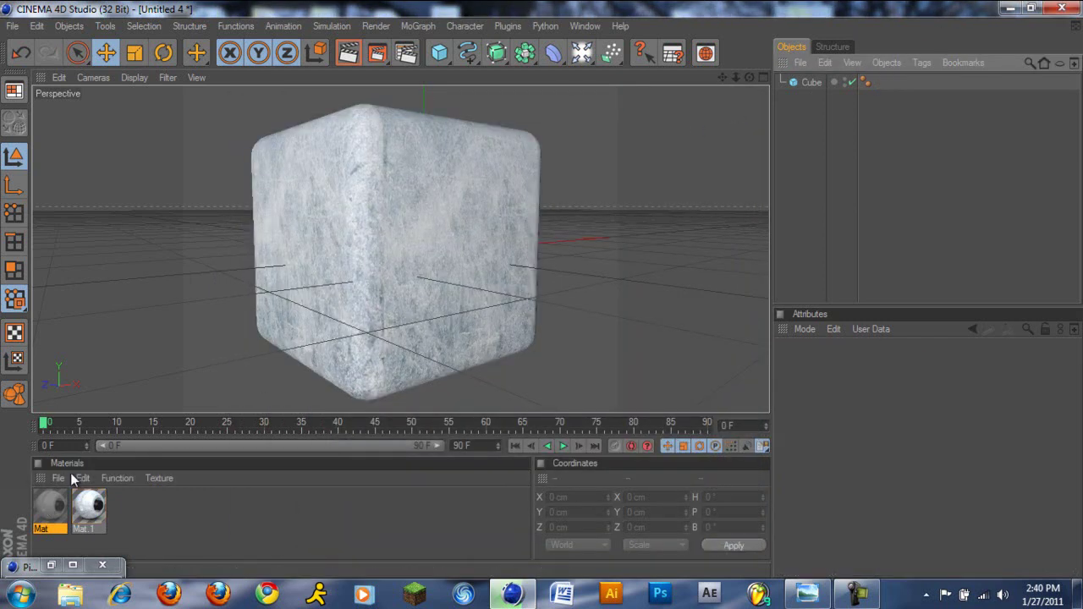
left_click_drag(51, 506, 807, 82)
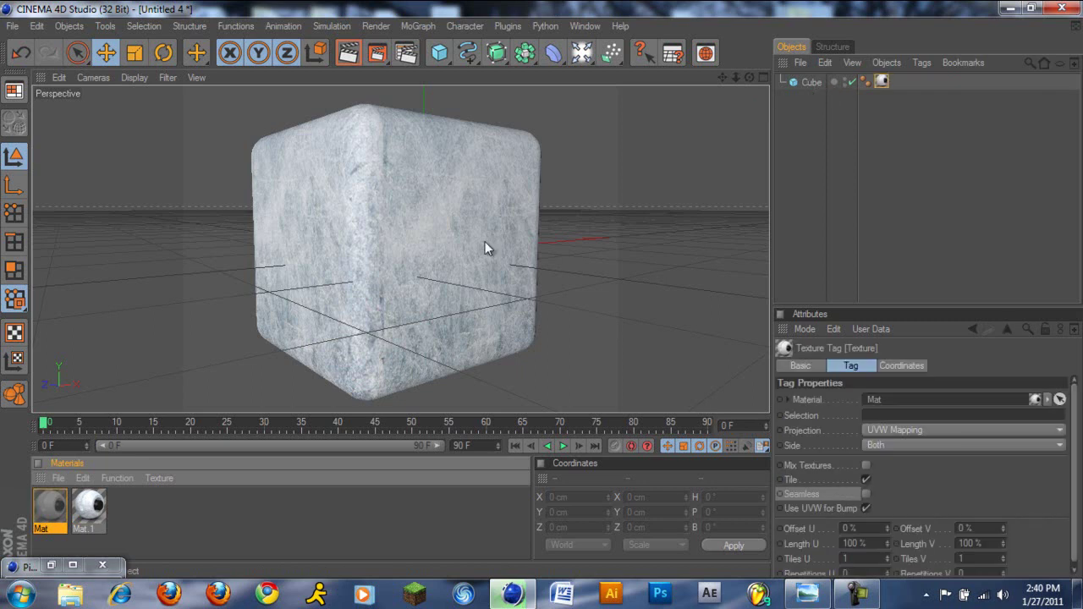
left_click(548, 205)
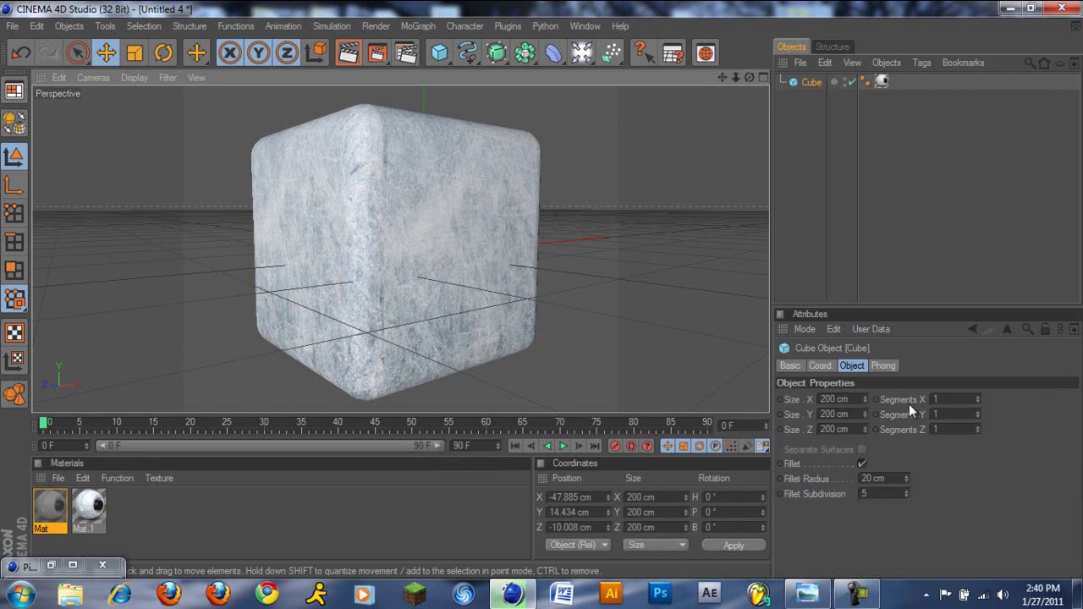
Dismiss the Picture Viewer, select the cube, zoom, and render the active view
left_click(51, 565)
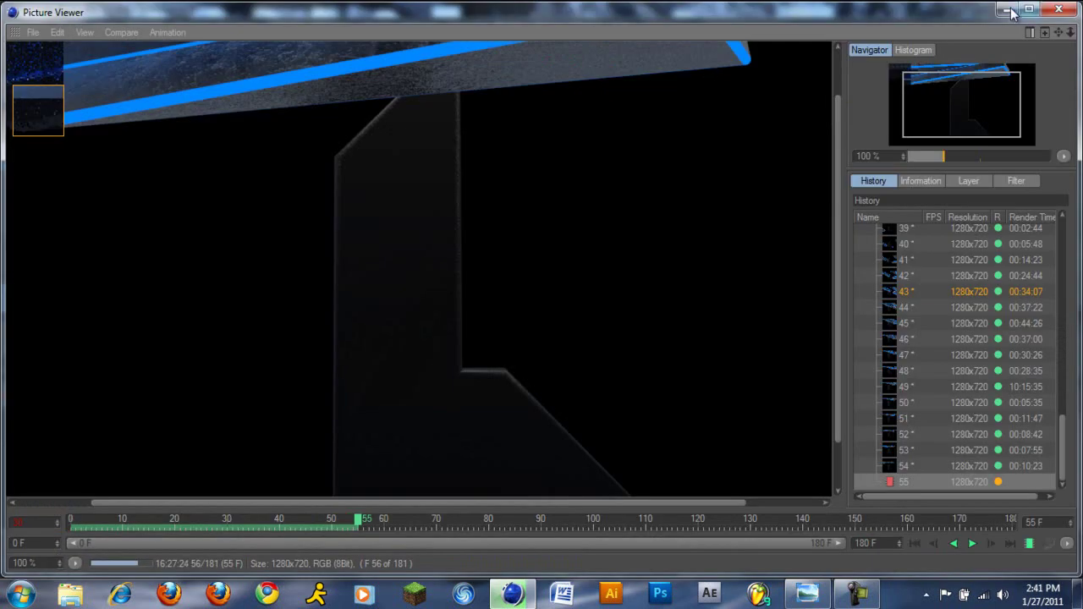
left_click(1007, 11)
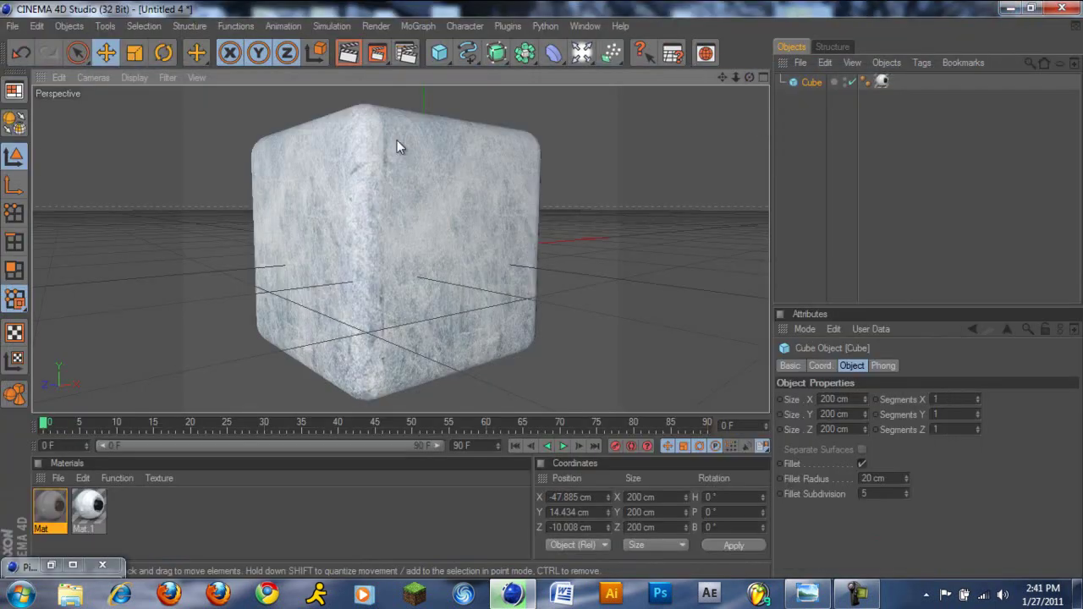
left_click(399, 223)
scroll(564, 295, "up", 5)
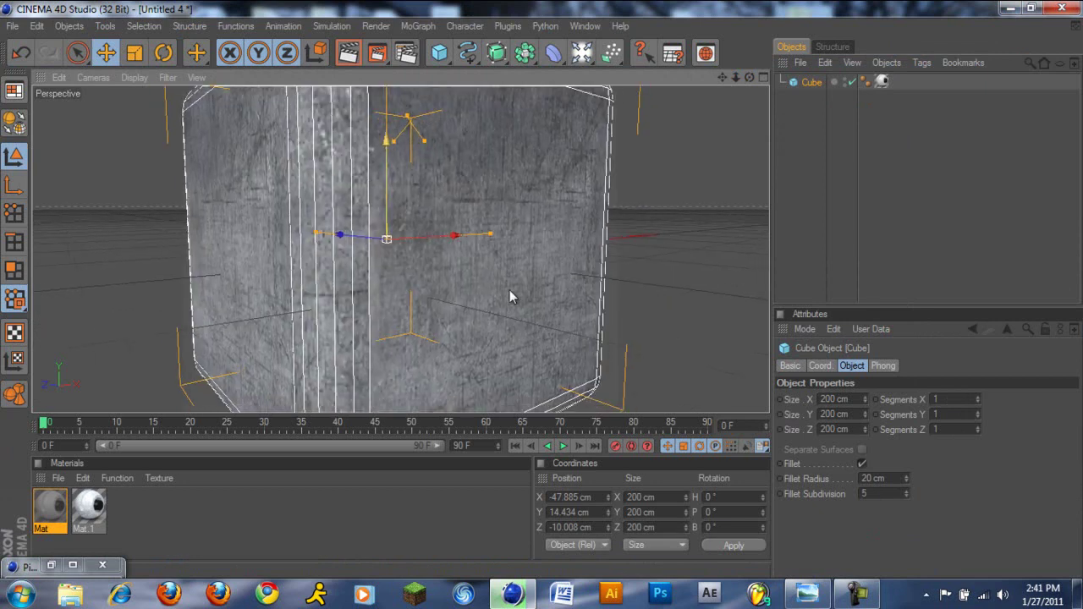
scroll(510, 296, "down", 1)
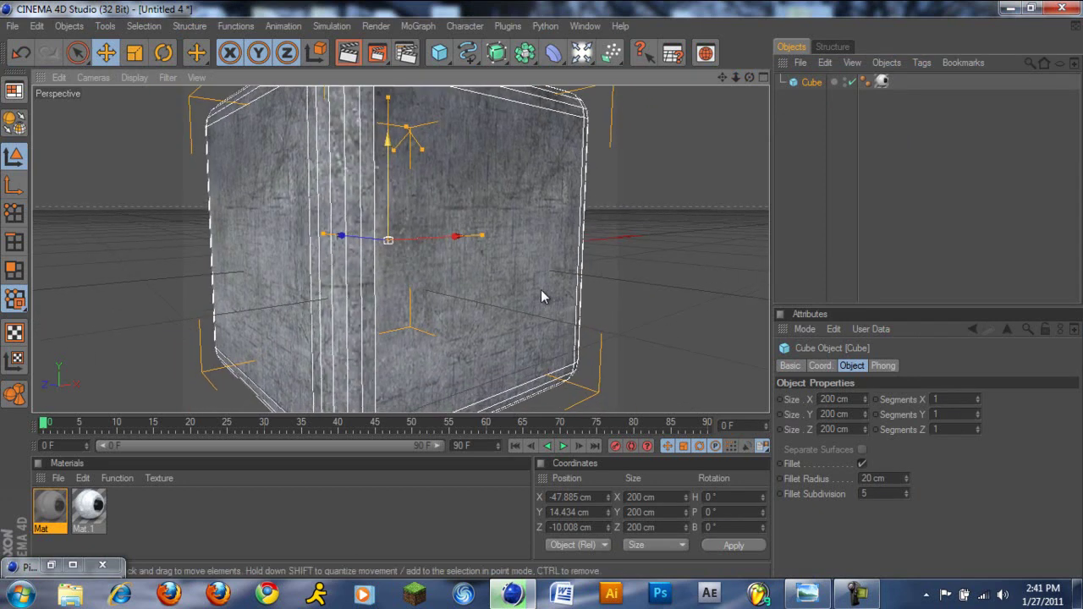
left_click(345, 56)
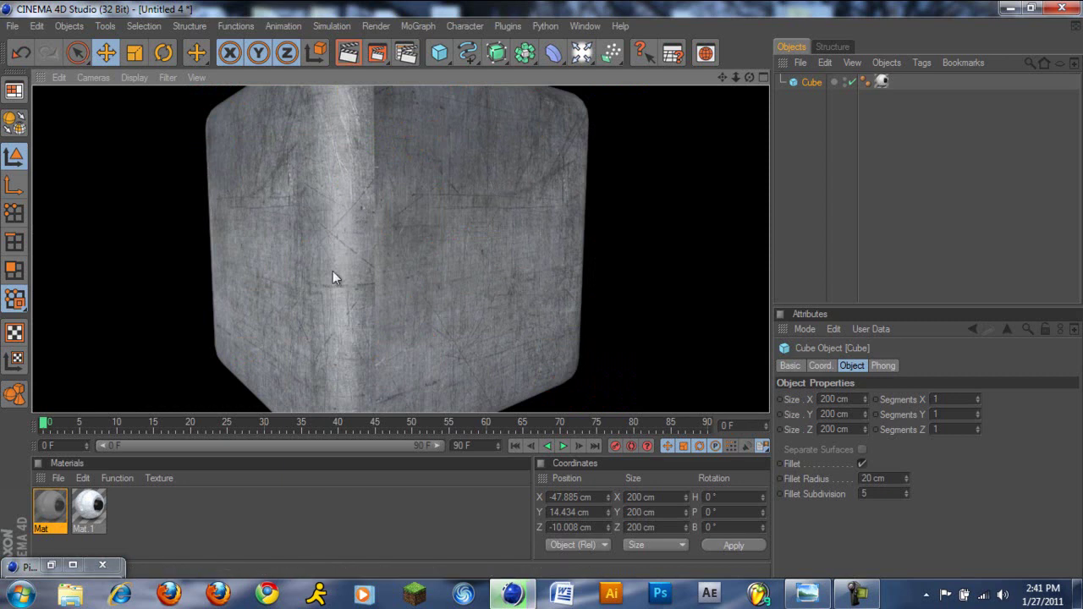
Render a close-up, then move the cube to about X -93.239, Z 25.569 cm
scroll(648, 271, "up", 6)
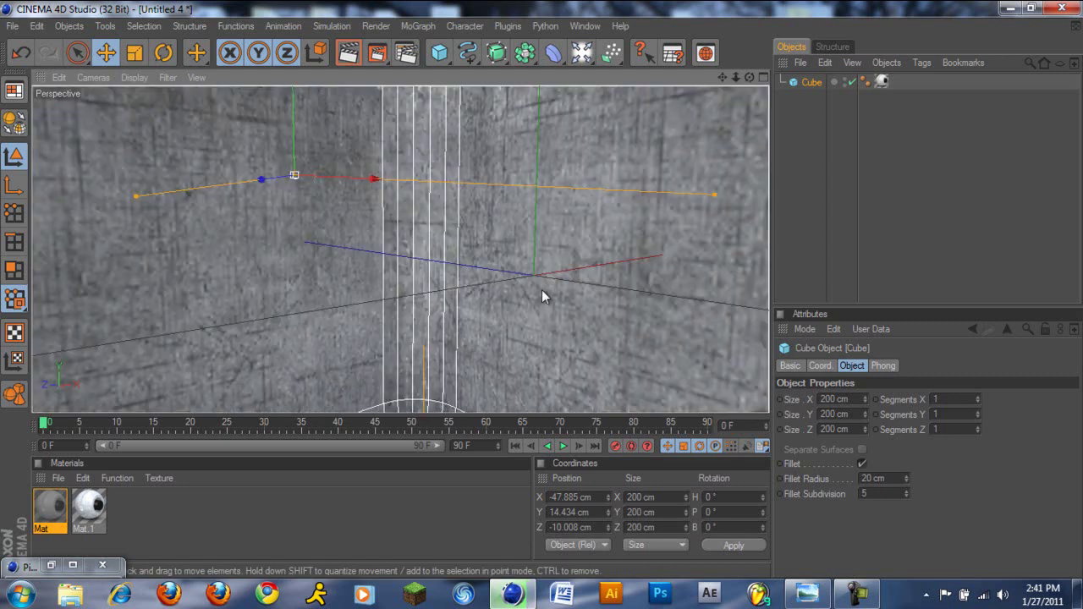
scroll(542, 290, "down", 8)
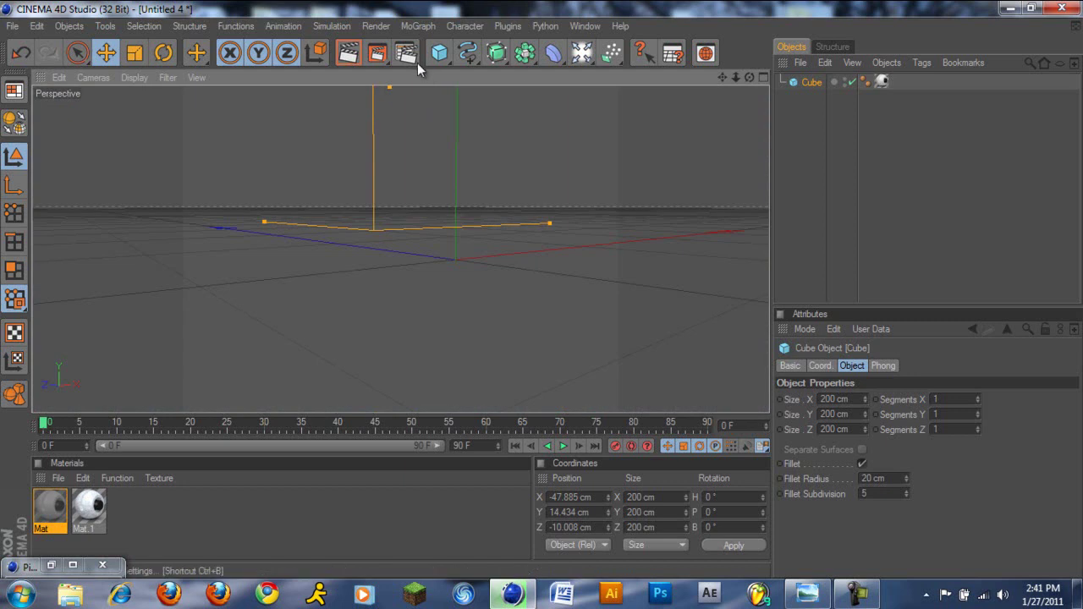
scroll(538, 288, "up", 8)
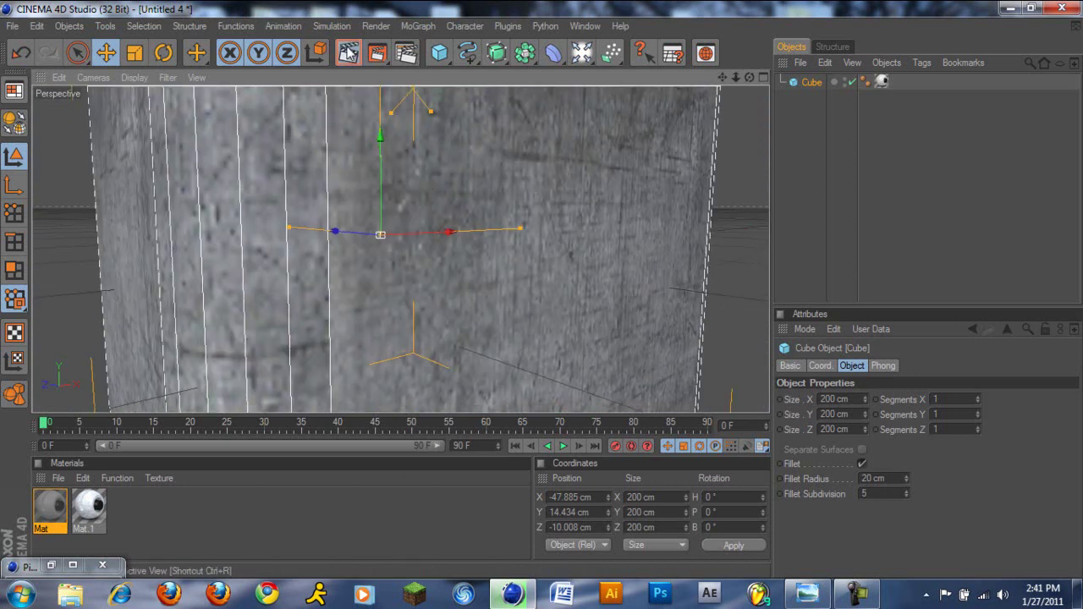
left_click(348, 52)
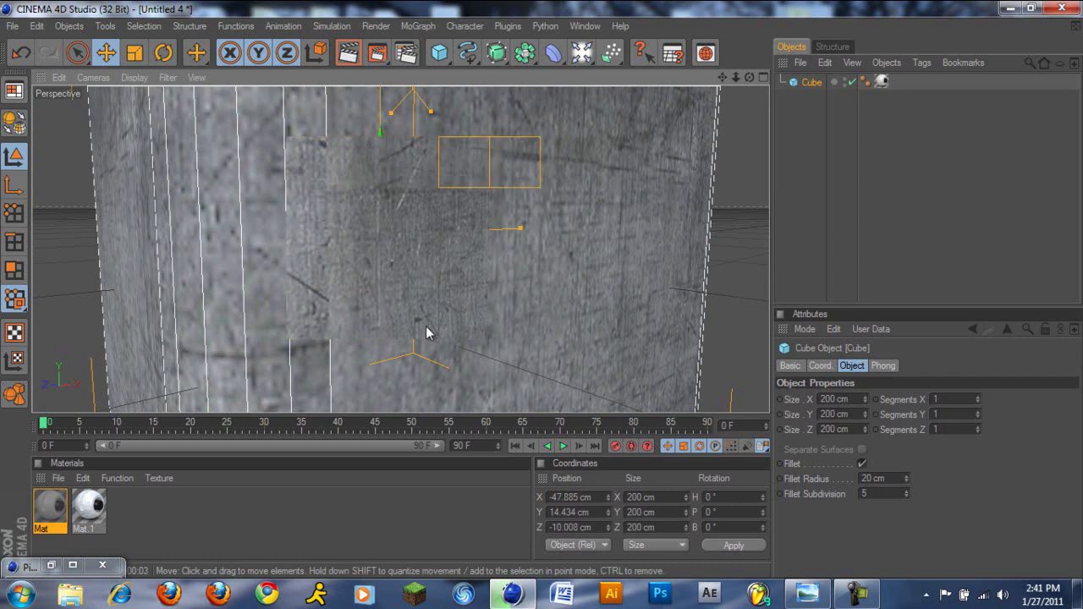
left_click_drag(426, 332, 542, 291)
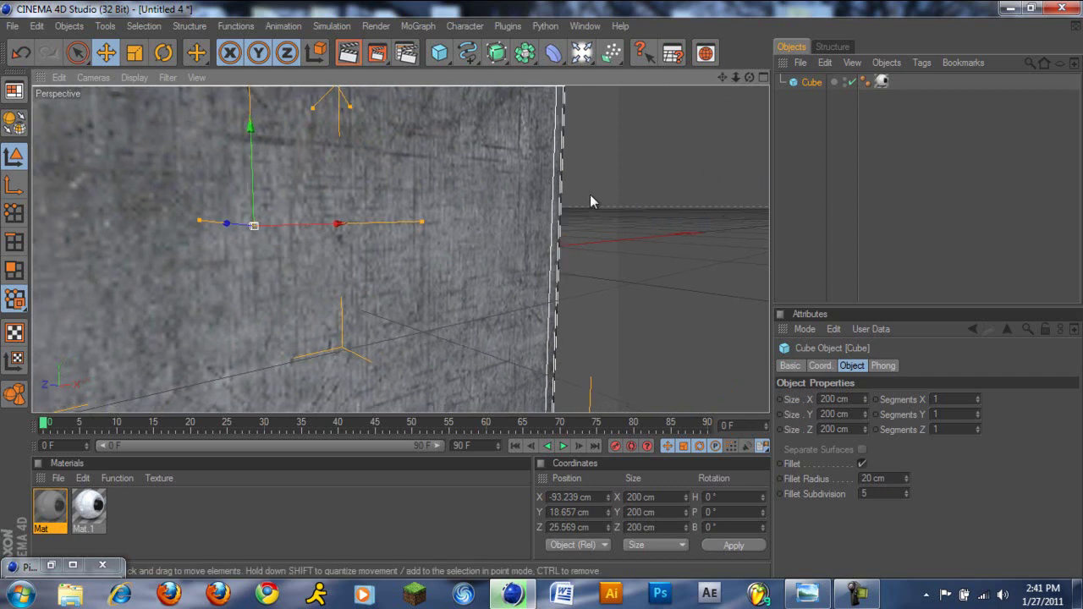
mouse_move(591, 196)
left_mouse_down("alt")
mouse_move(534, 296)
mouse_move(592, 201)
left_mouse_up("alt")
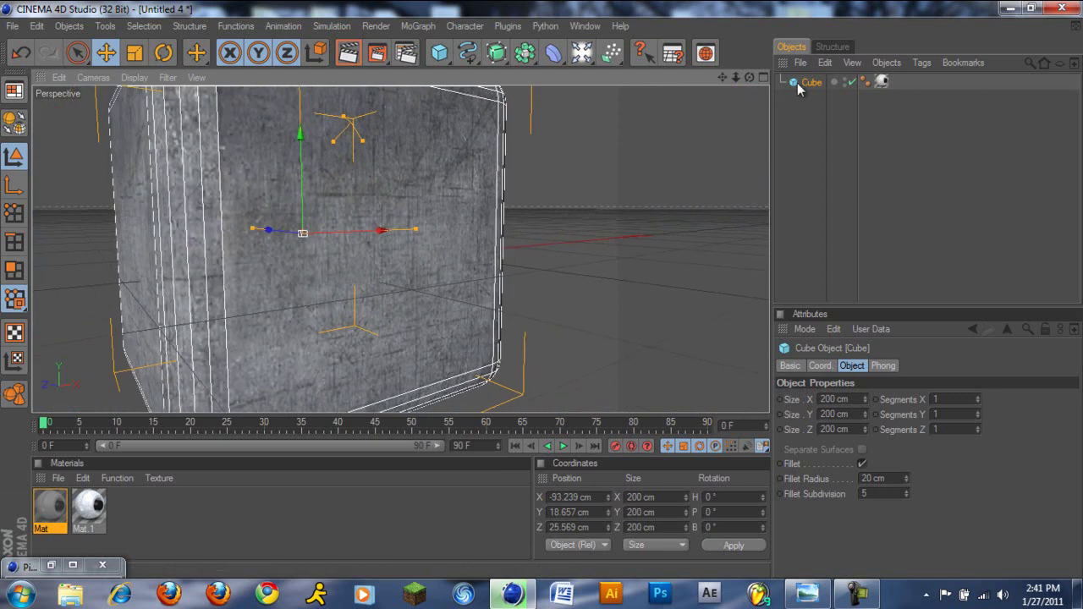
Switch the texture tag's projection to Cubic, shift the texture upward, and render to check
left_click(882, 82)
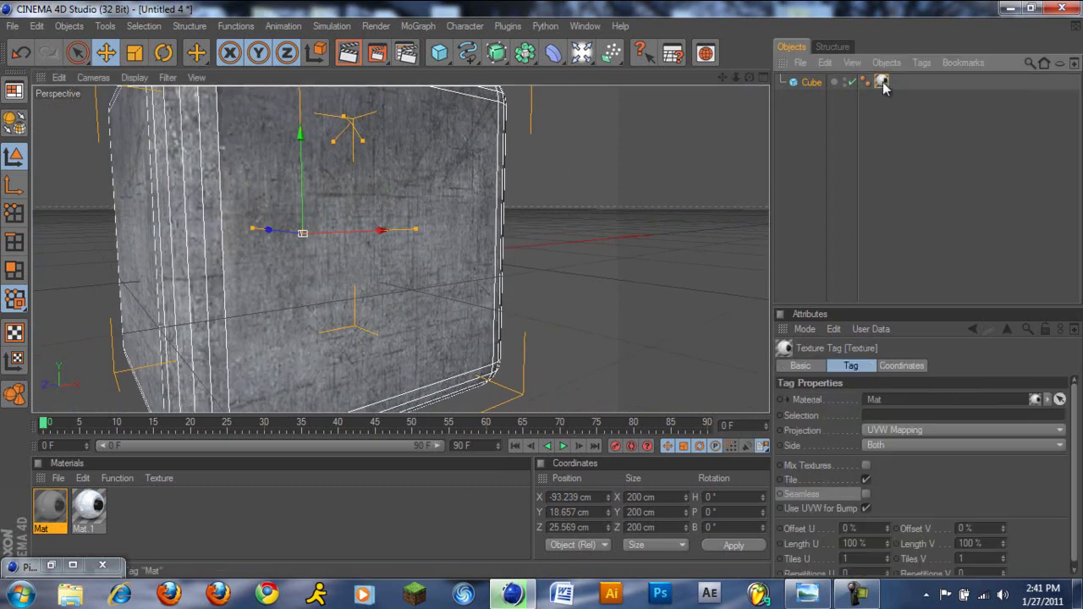
left_click(906, 431)
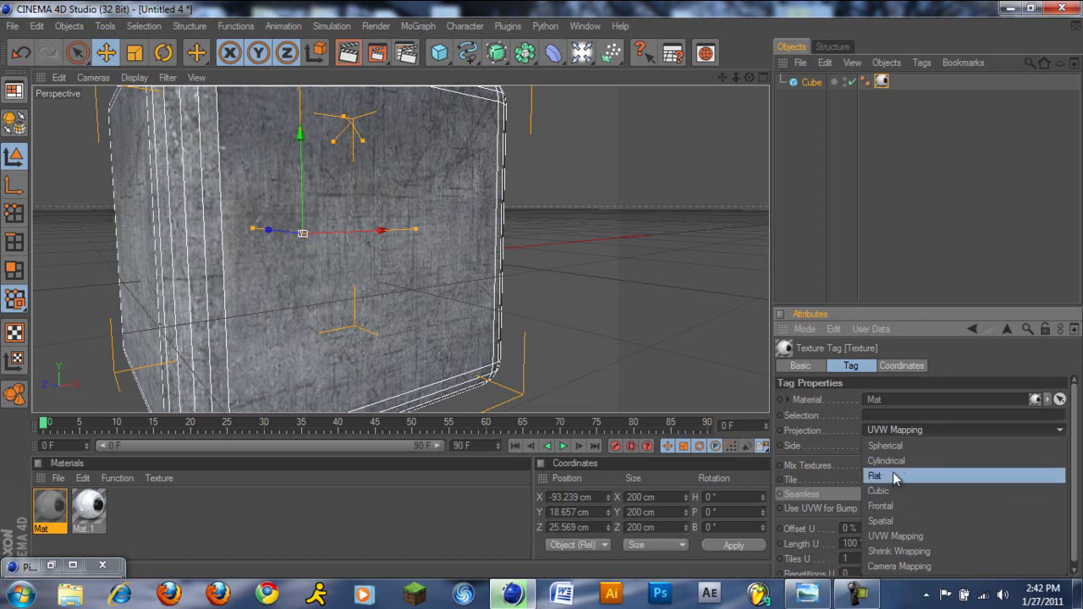
left_click(880, 491)
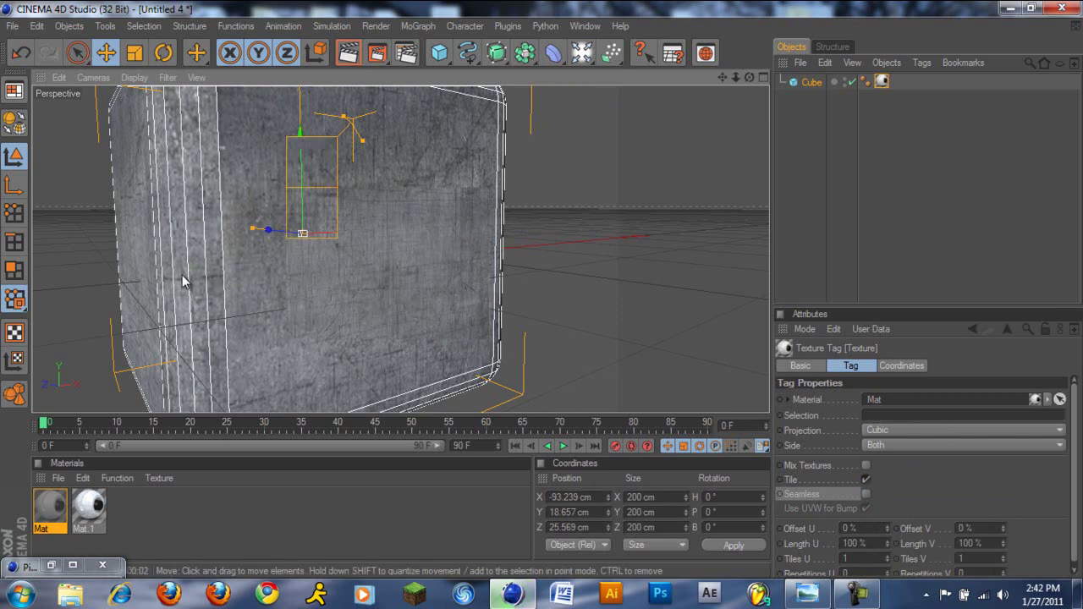
left_click_drag(181, 279, 200, 128)
key("ctrl+r")
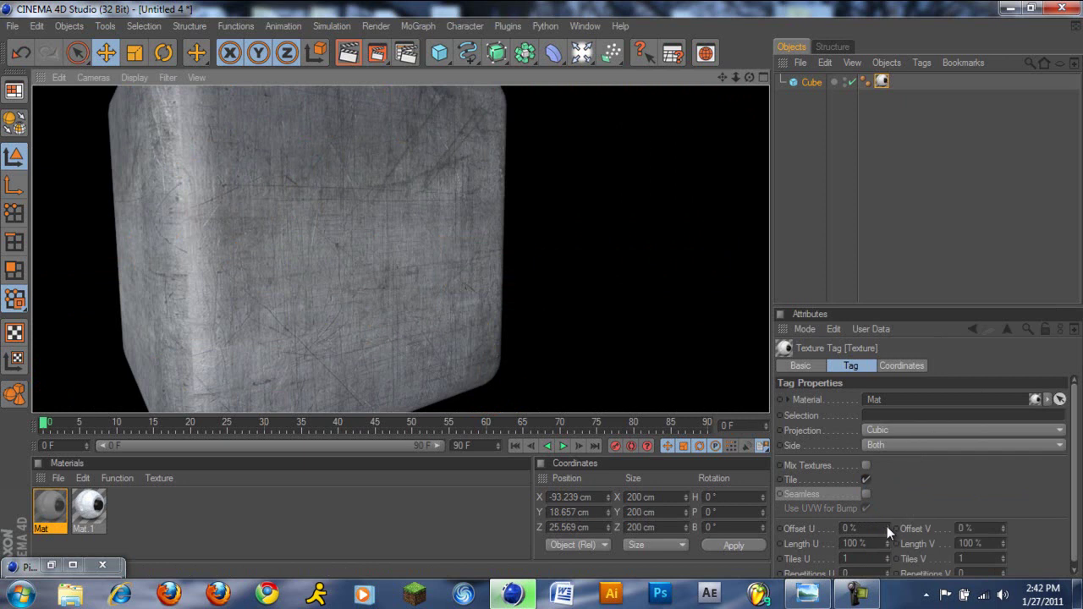
Set the texture offsets to U 5% and V 57%, returning Length U to 100%
mouse_move(887, 526)
left_mouse_down()
mouse_move(884, 493)
mouse_move(885, 531)
left_mouse_up()
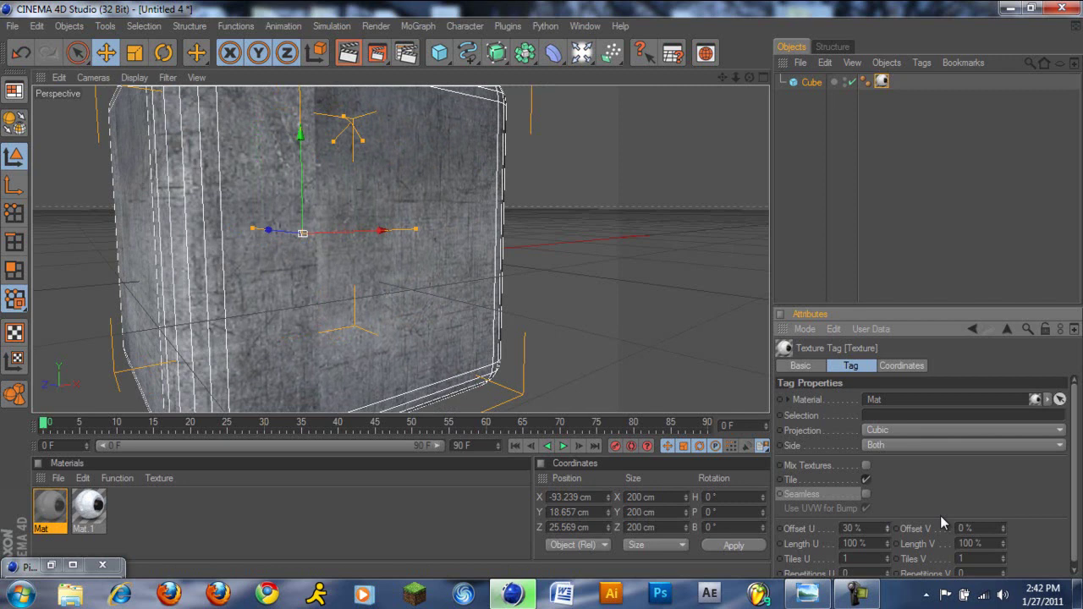
left_click_drag(887, 528, 889, 548)
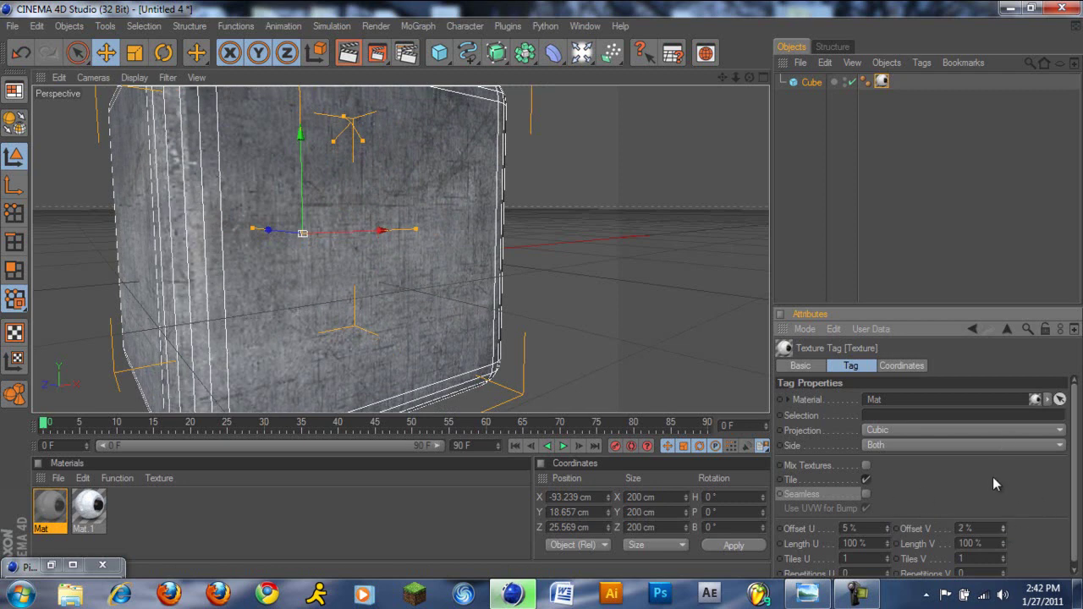
mouse_move(1002, 527)
left_mouse_down()
mouse_move(999, 461)
mouse_move(1004, 528)
left_mouse_up()
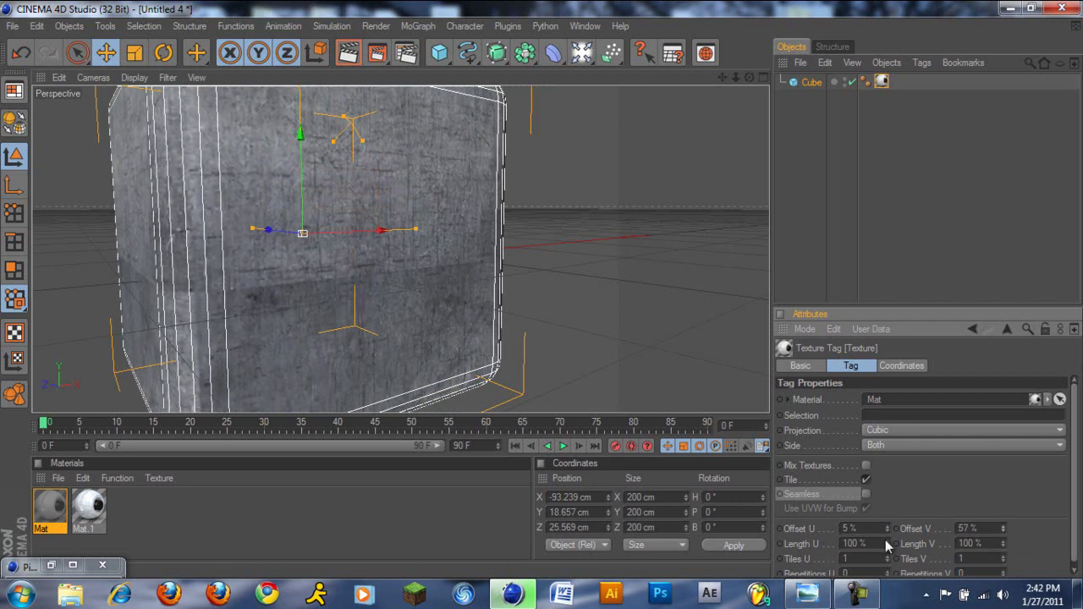
mouse_move(889, 542)
left_mouse_down()
mouse_move(873, 445)
mouse_move(885, 521)
left_mouse_up()
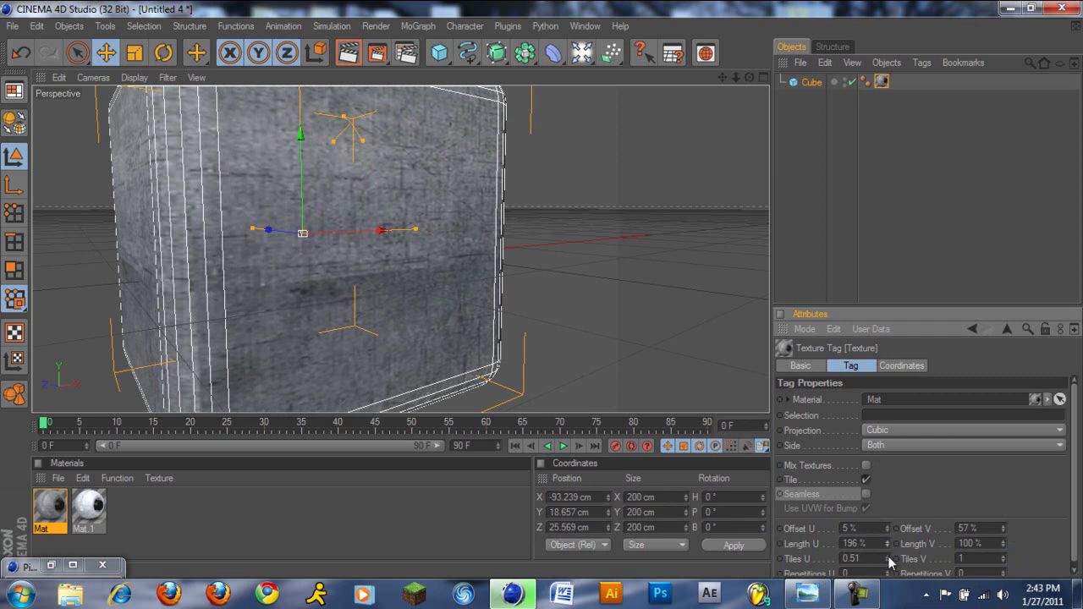
left_click_drag(889, 571, 889, 579)
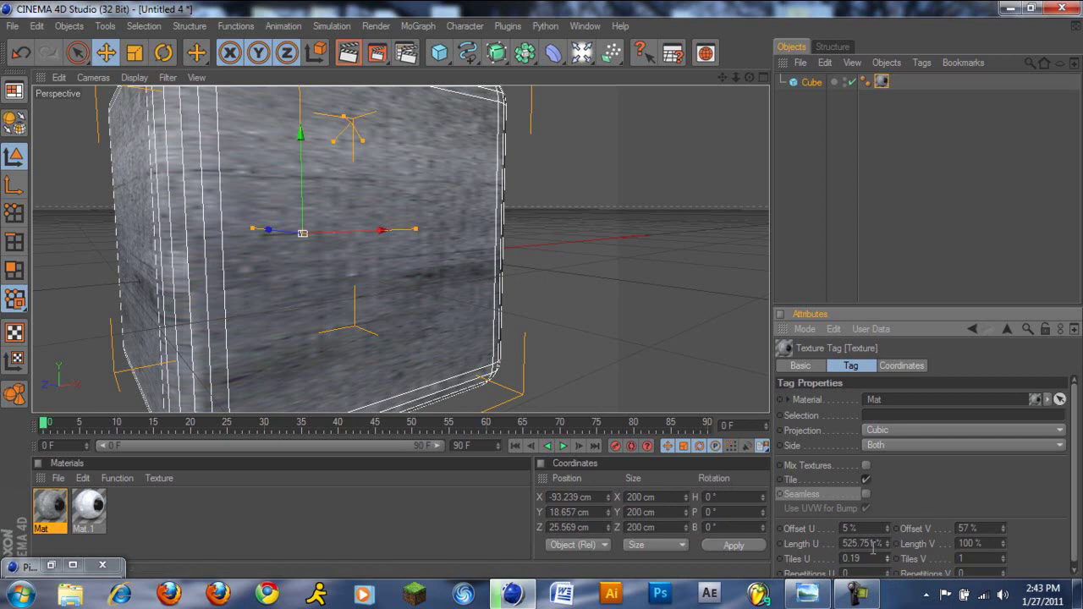
double_click(872, 544)
type("100")
key("Return")
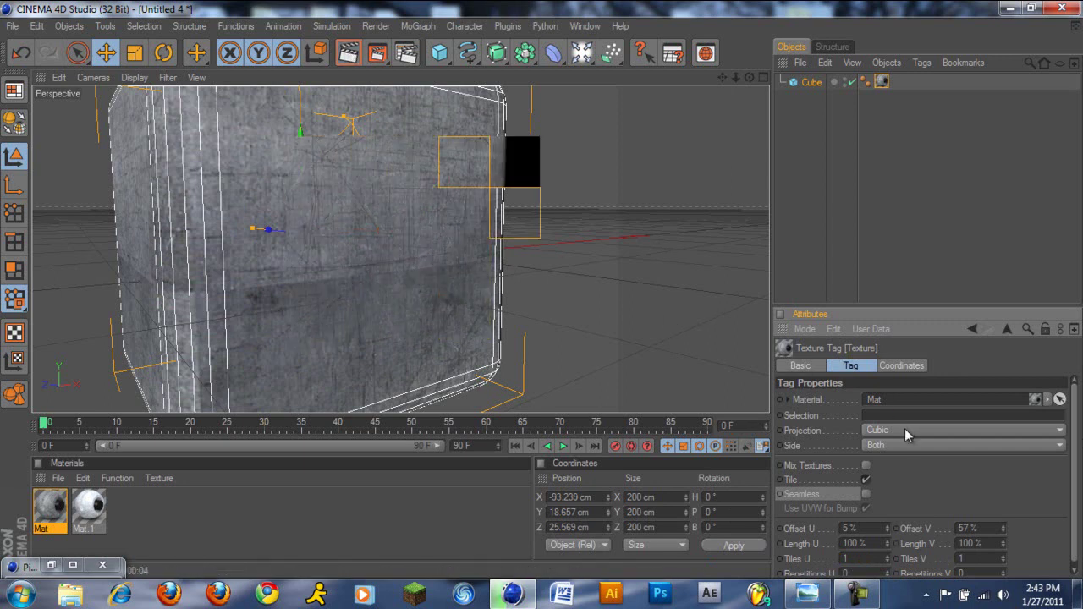
Enable Seamless on the texture tag, render, then zoom out and look from below the floor
left_click(866, 495)
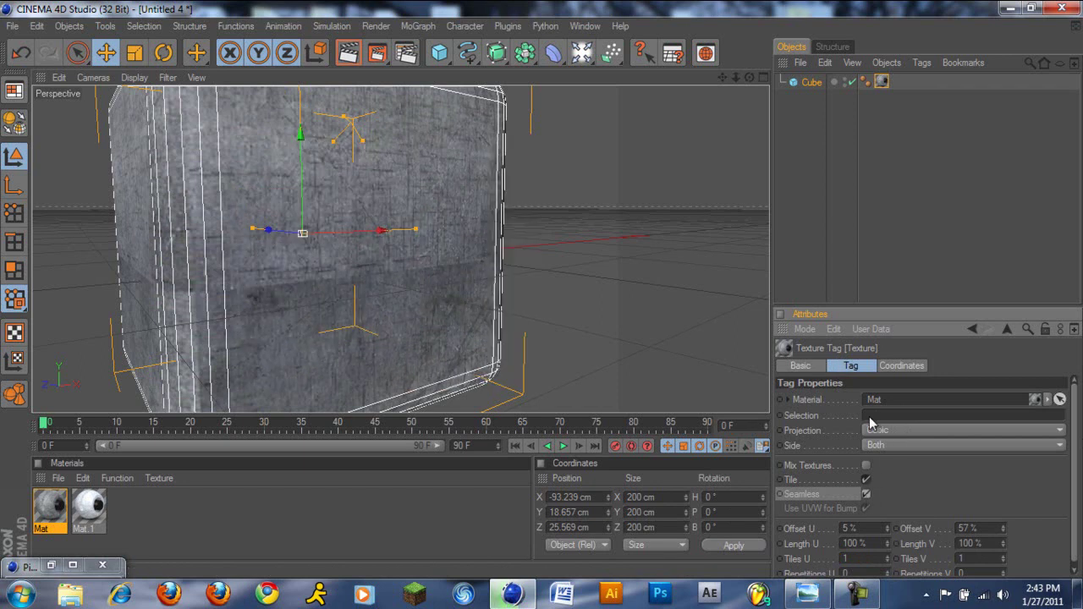
left_click(354, 54)
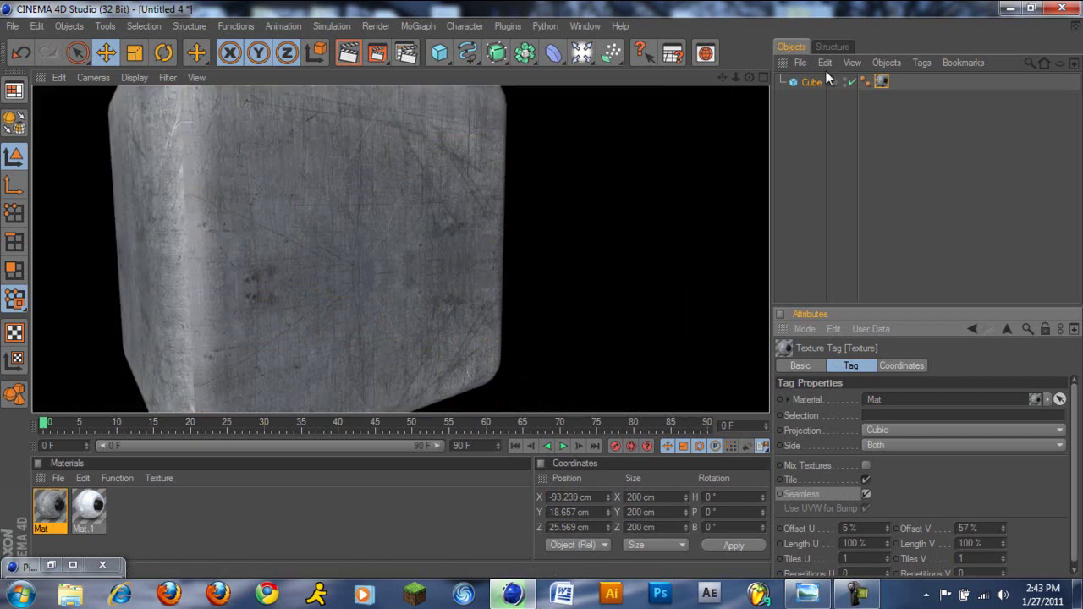
right_click_drag(541, 221, 381, 243, "alt")
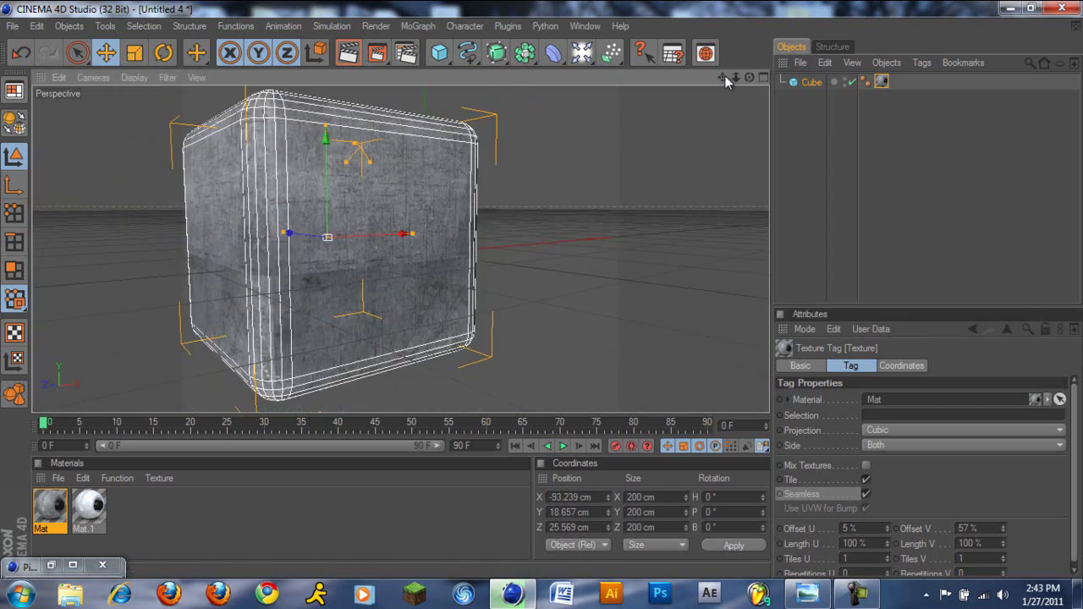
left_click_drag(724, 77, 539, 288)
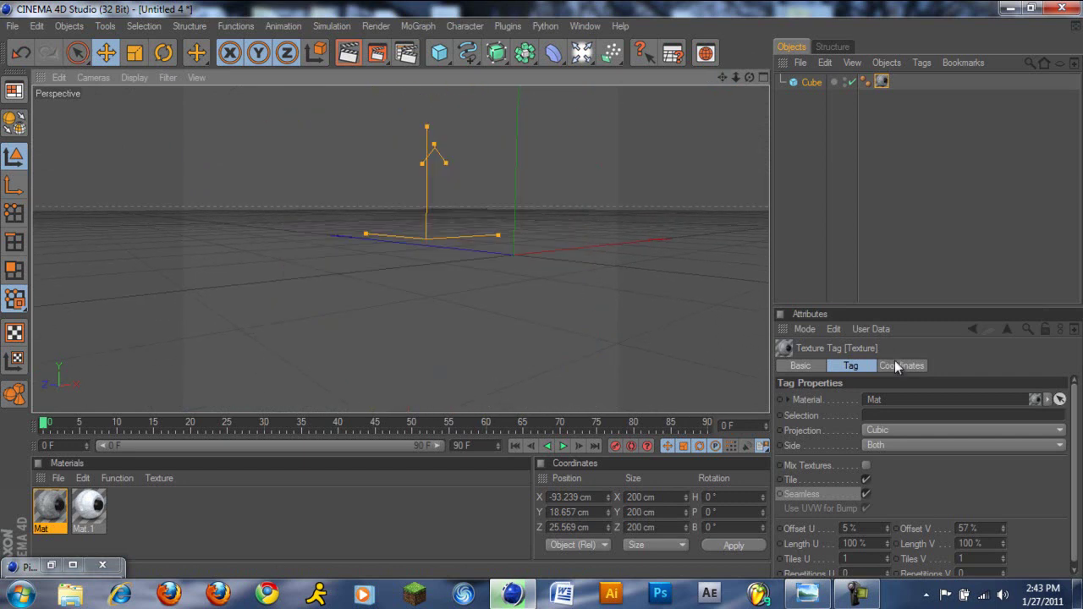